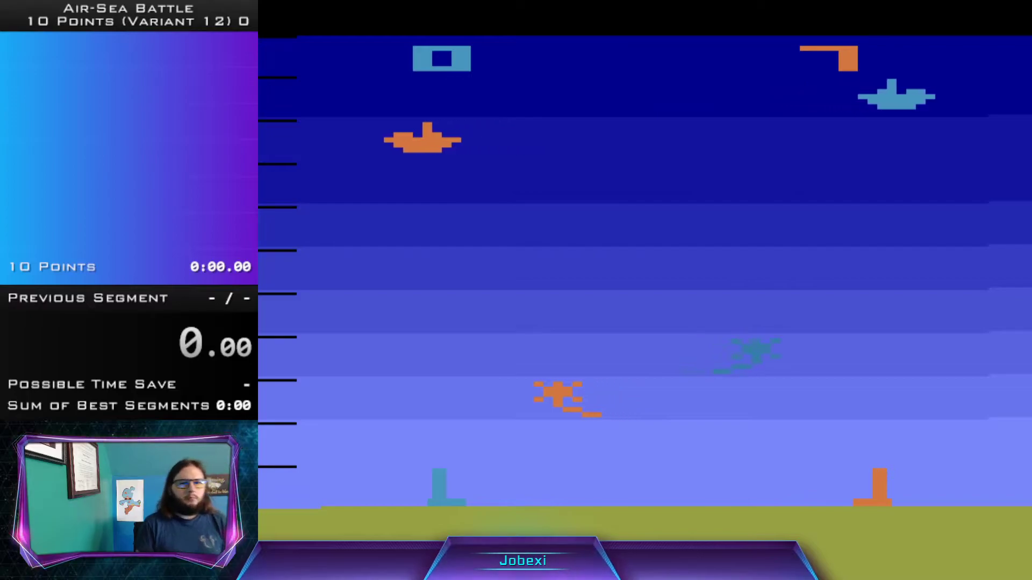
Step: Start a timed attempt, then reset it so the splits timer returns to zero
key("space")
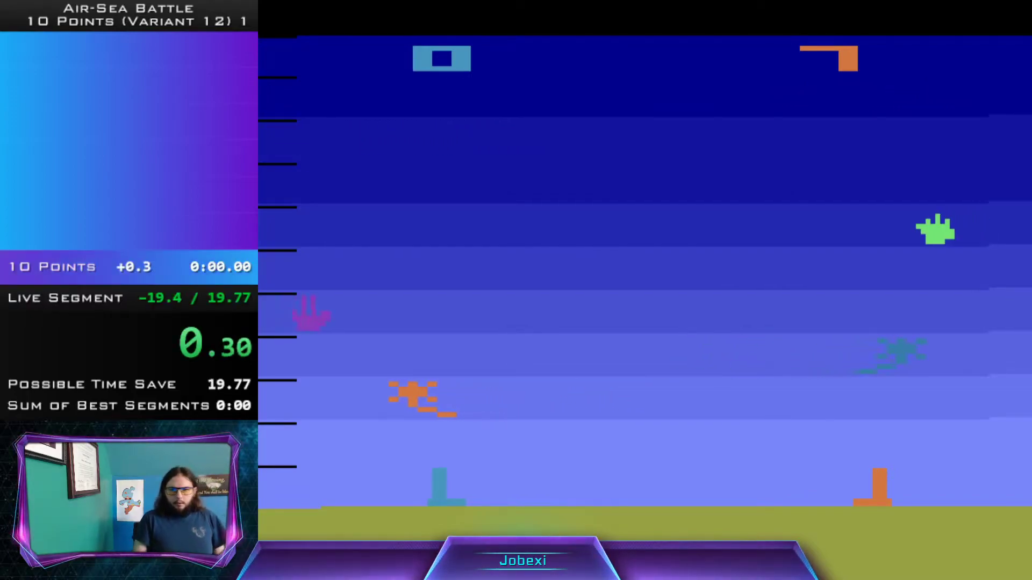
key("KP_3")
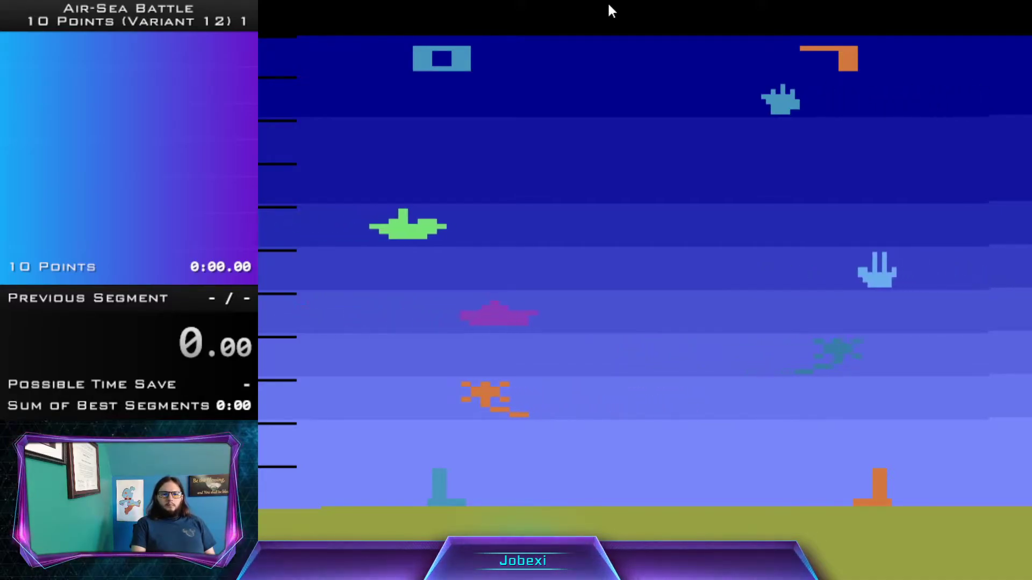
Step: Time a run that finishes at 16.52 seconds, then reset for attempt four
key("KP_1")
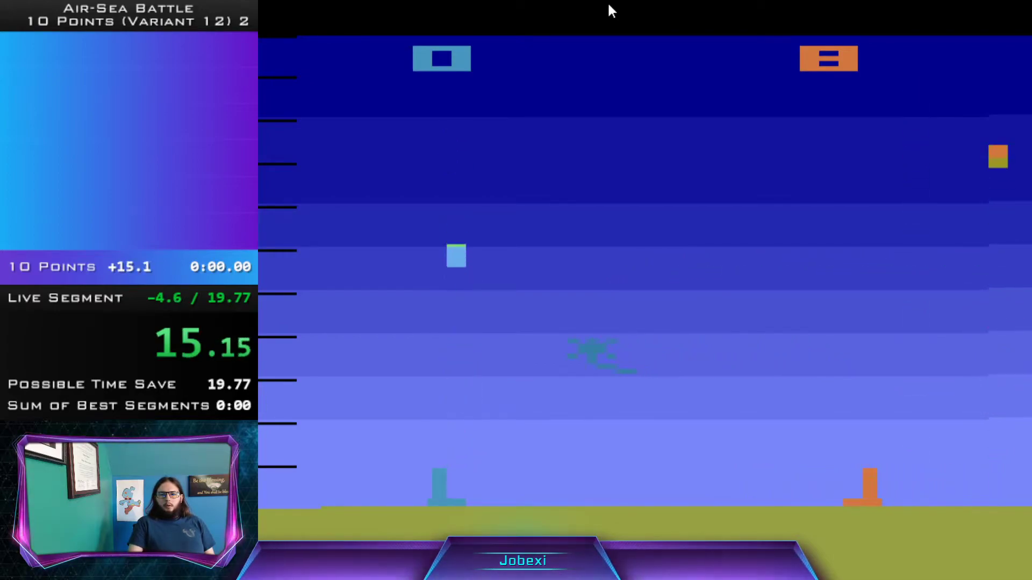
key("space")
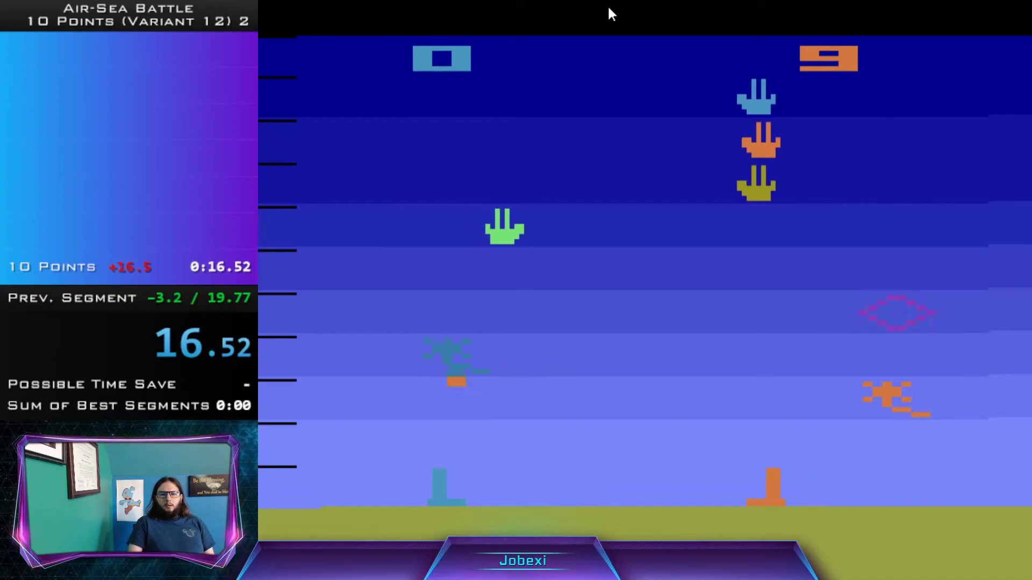
key("r")
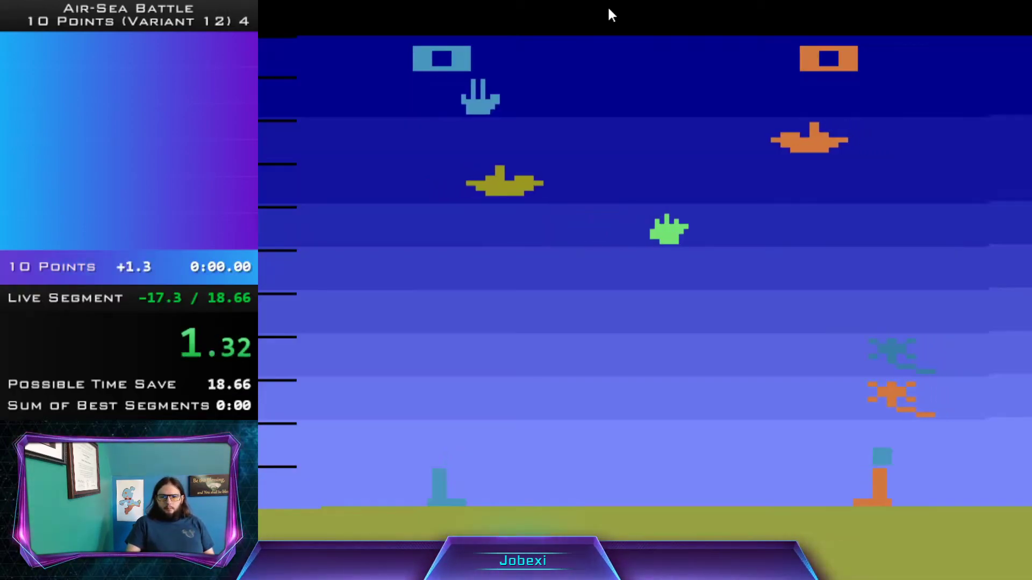
Step: Steer the orange gun right and left, shooting down passing planes
key("space")
key("Right")
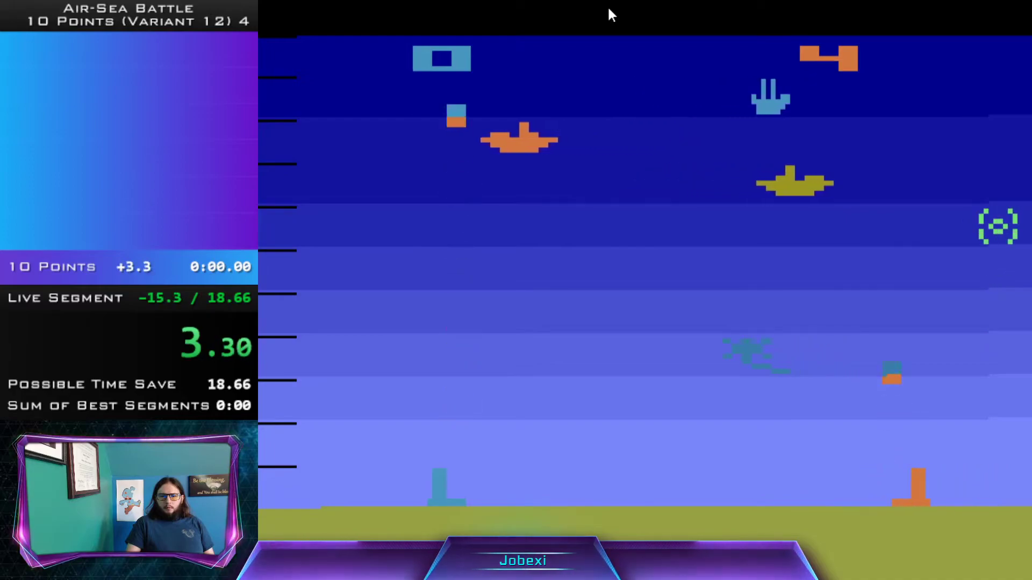
key("space")
key("Right")
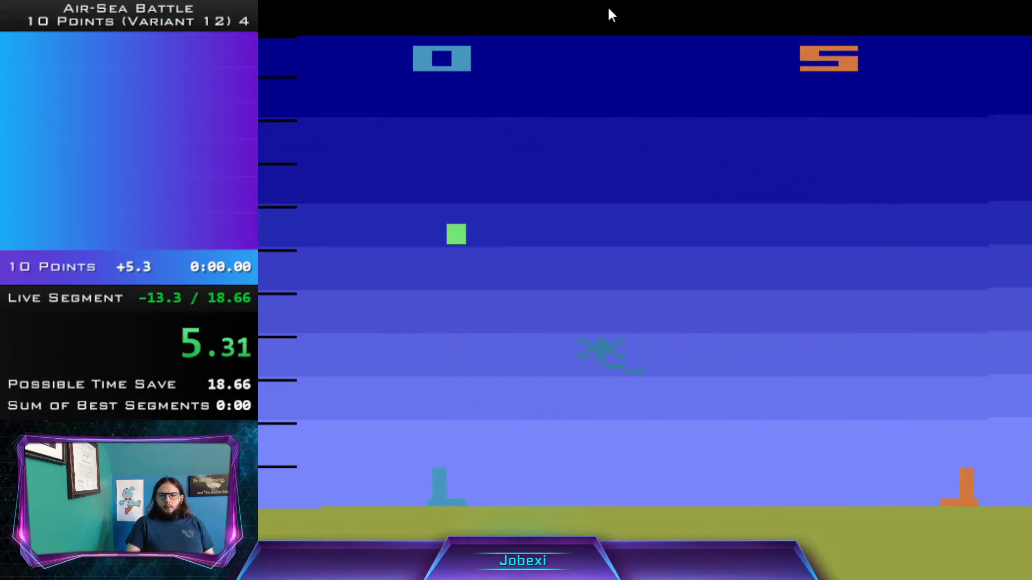
key("space")
key("Left")
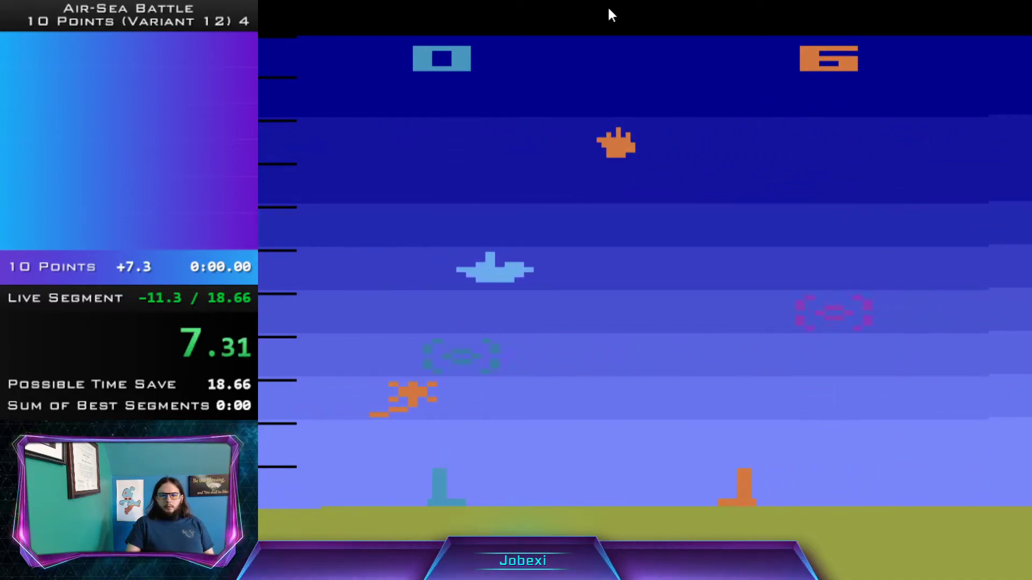
key("Right")
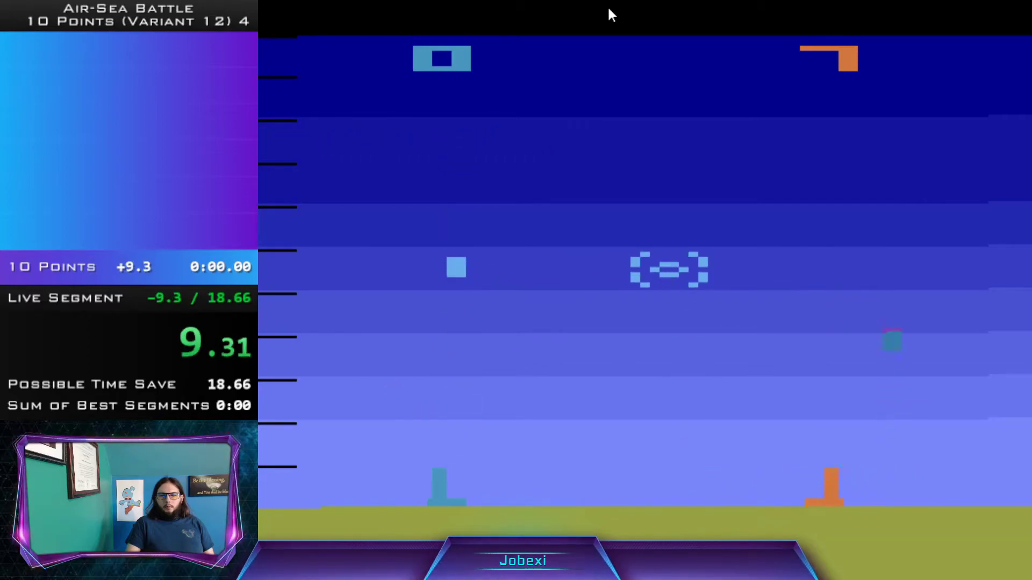
Step: Keep aiming at new planes and firing to build the score toward 10
key("Left")
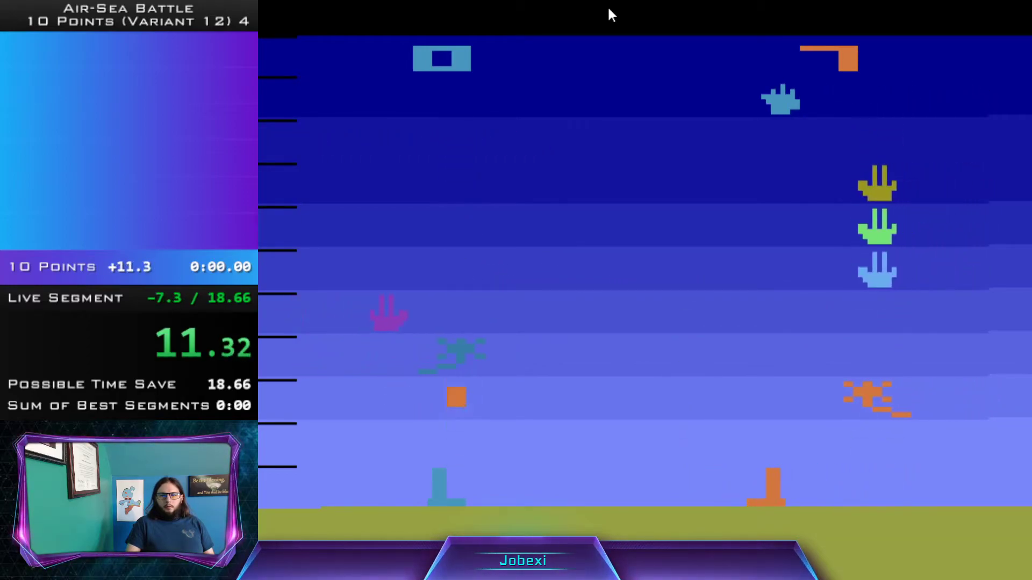
key("space")
key("Right")
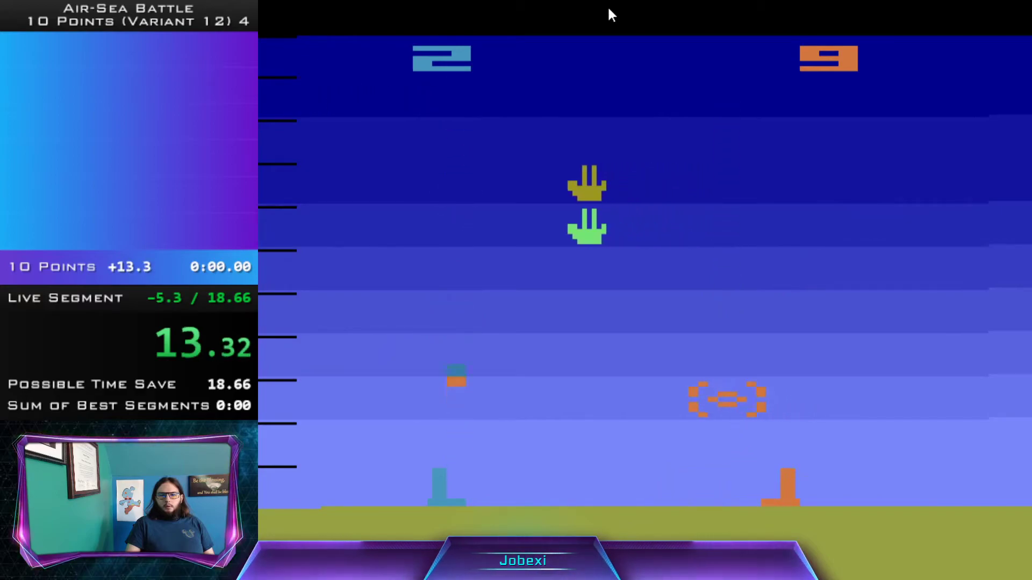
key("space")
key("Right")
key("Left")
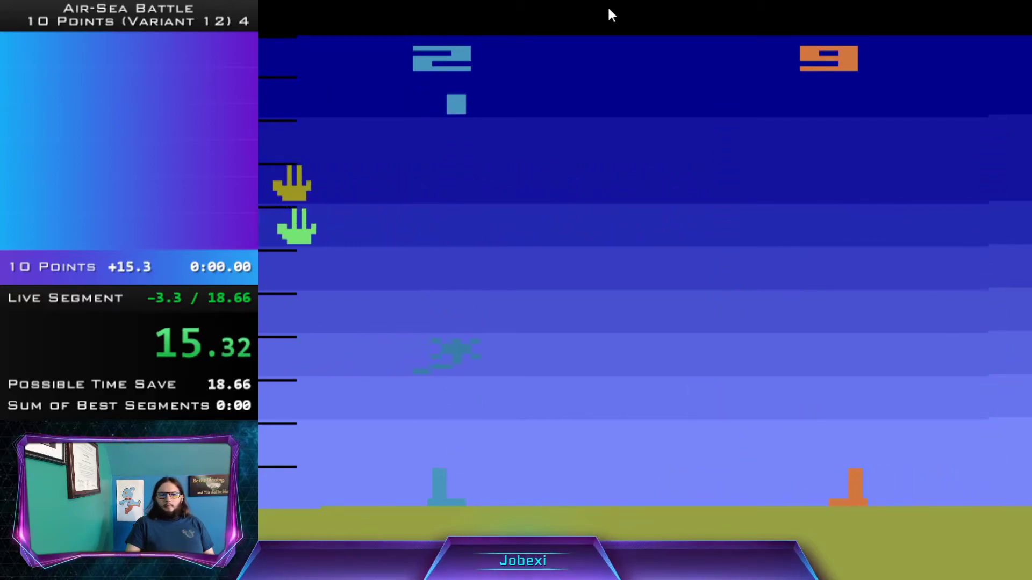
Step: Stop the clock at 17.16 after reaching 10 points, then reset the timer
key("space")
key("Left")
key("space")
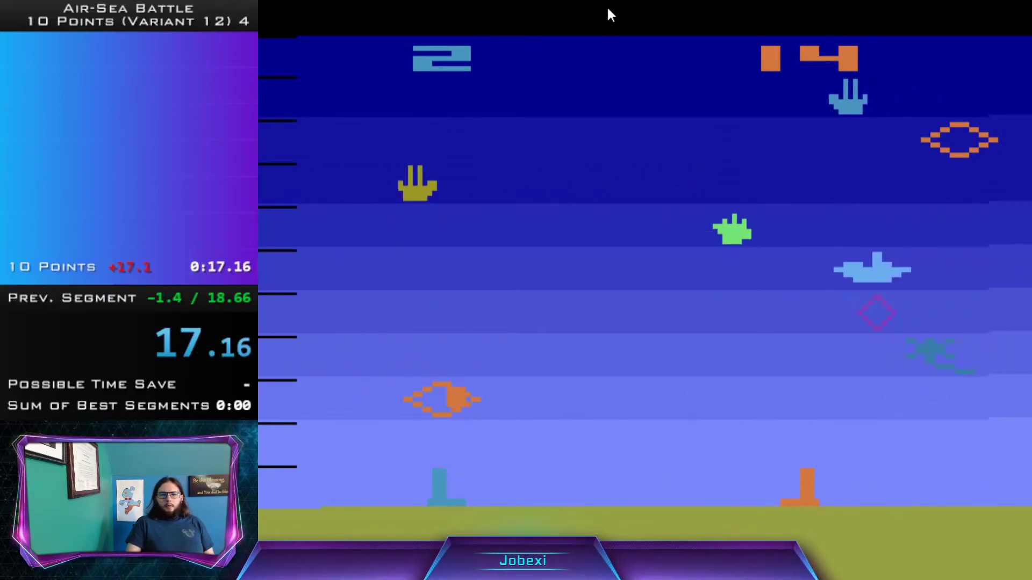
key("r")
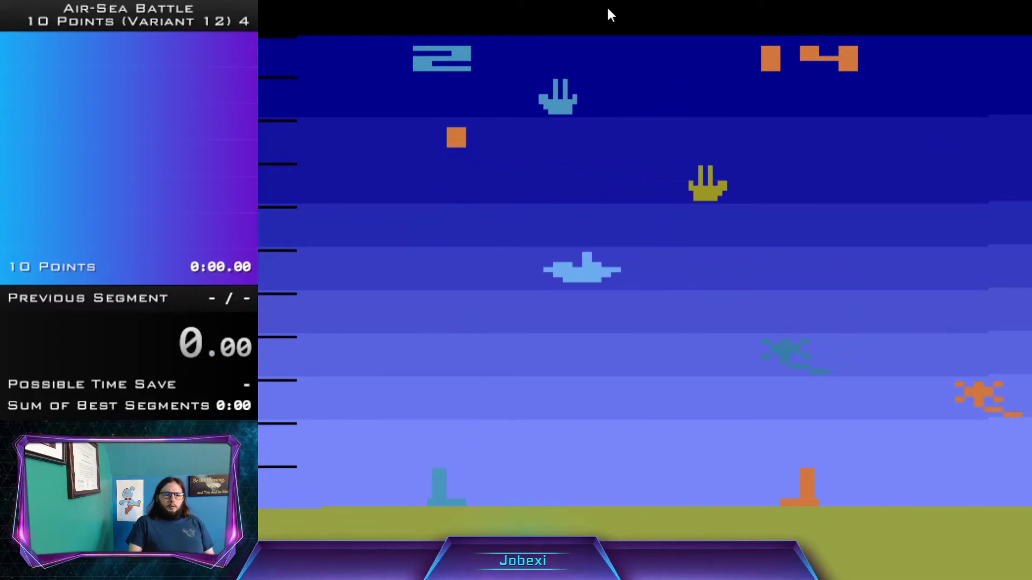
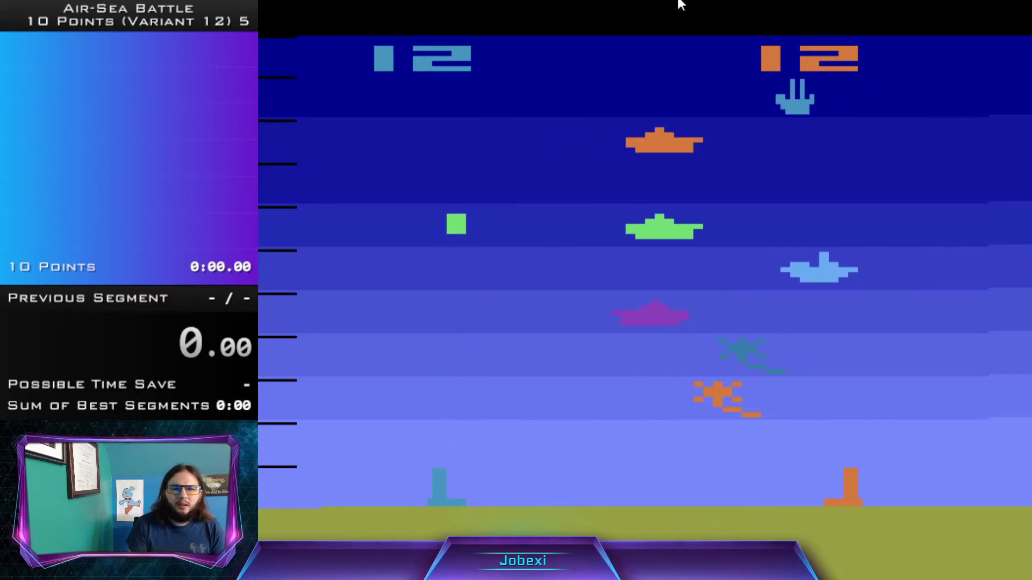
Step: Advance the game variant past 12 through 13 toward 23 with Game Select
key("F1")
key("F1")
key("F1")
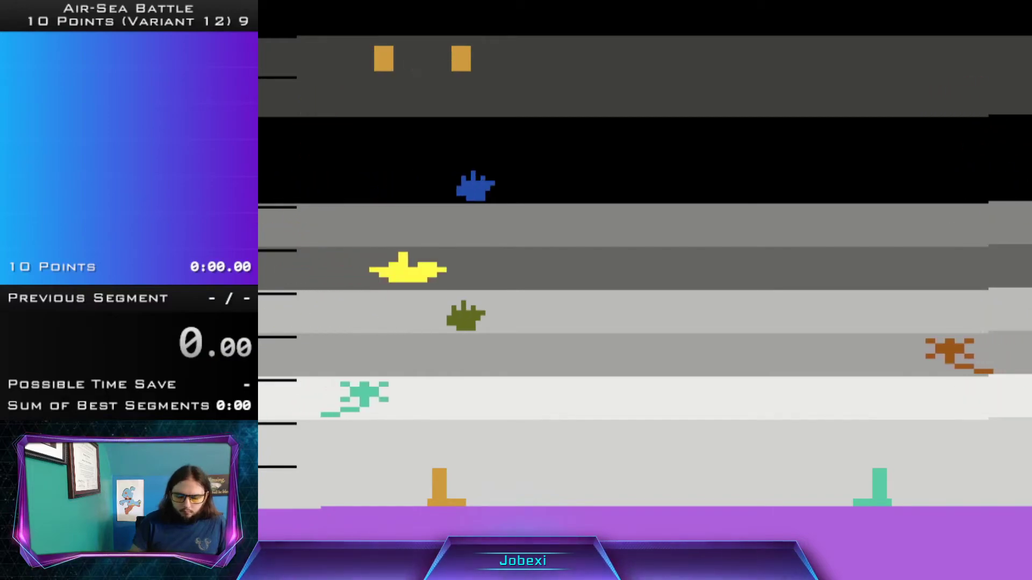
key("F1")
Step: Cycle back to variant 12, start it with the timer, and split at 12.08 after 10 points
key("F2")
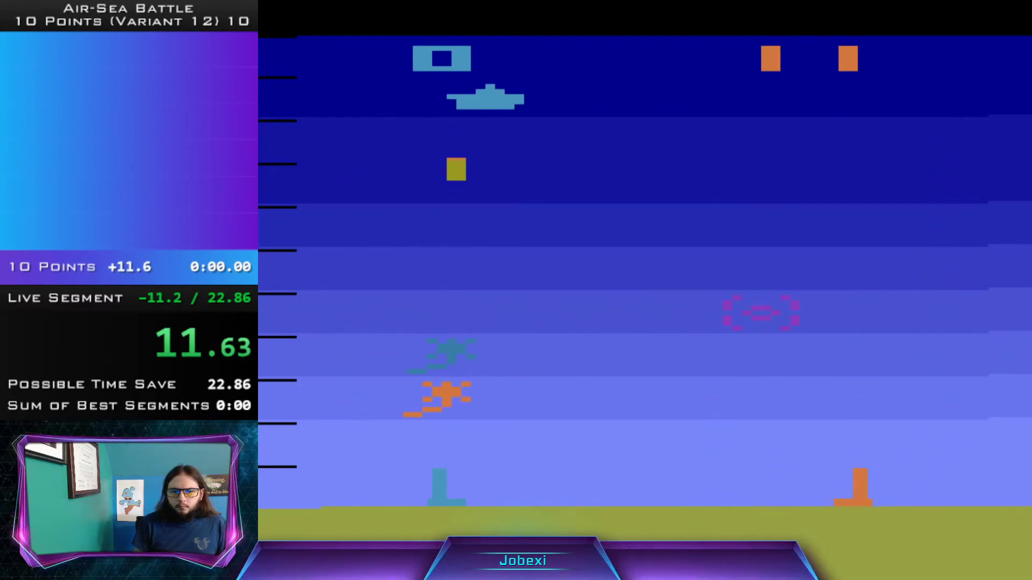
key("KP_1")
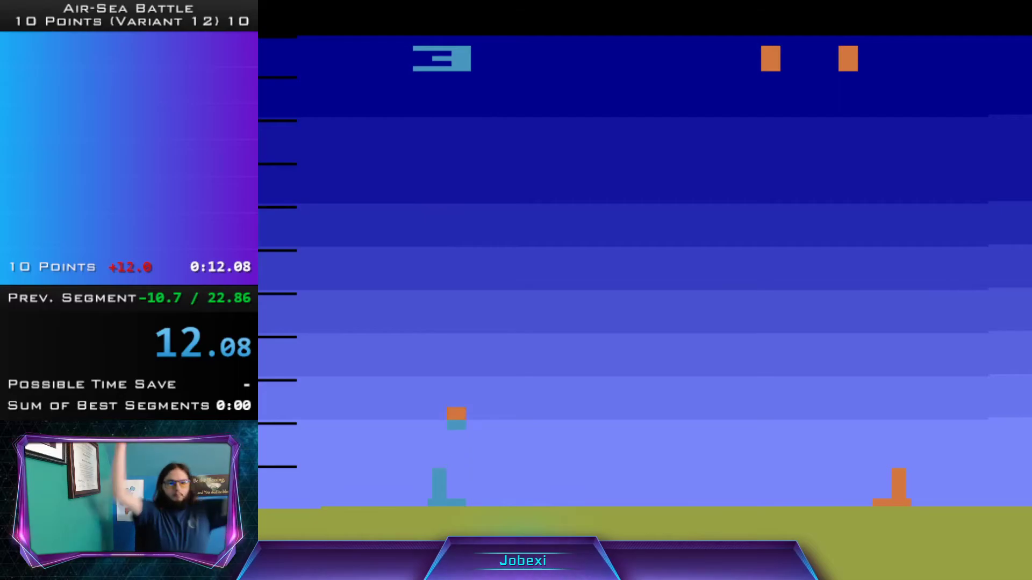